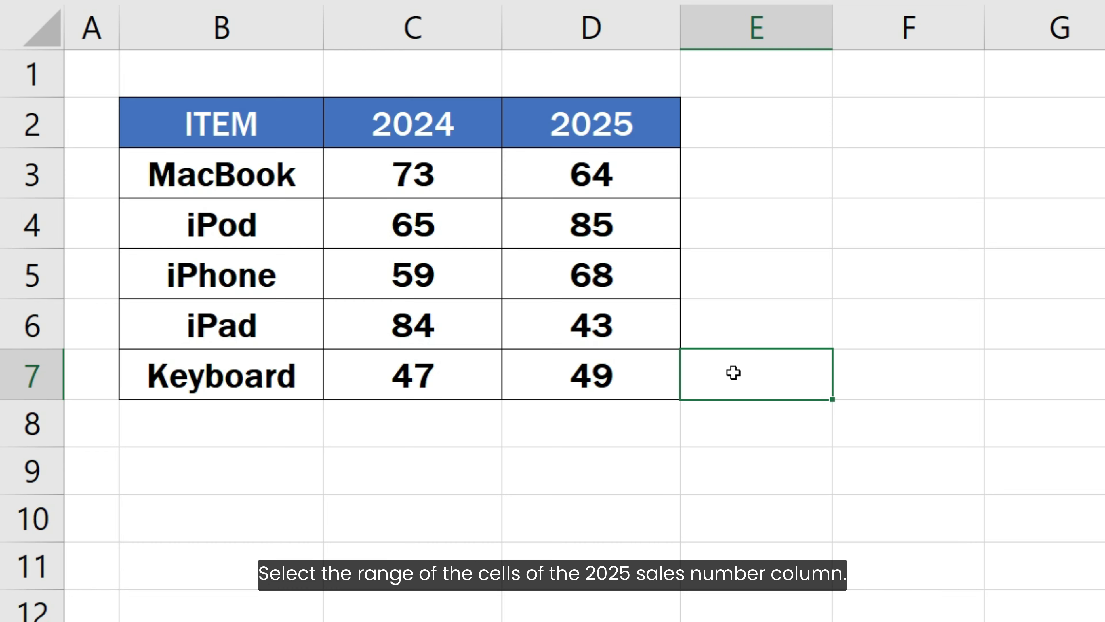
Create a formula-based conditional formatting rule for the 2025 sales cells D3:D7 using the formula = D3 >= C3
drag(664, 183, 656, 371)
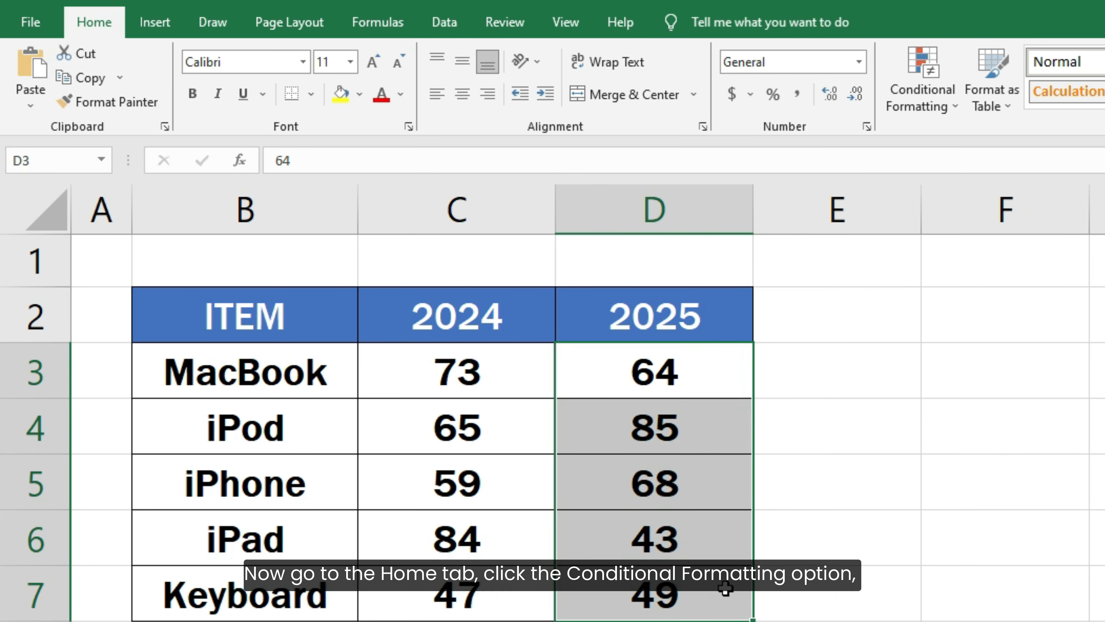
click(917, 107)
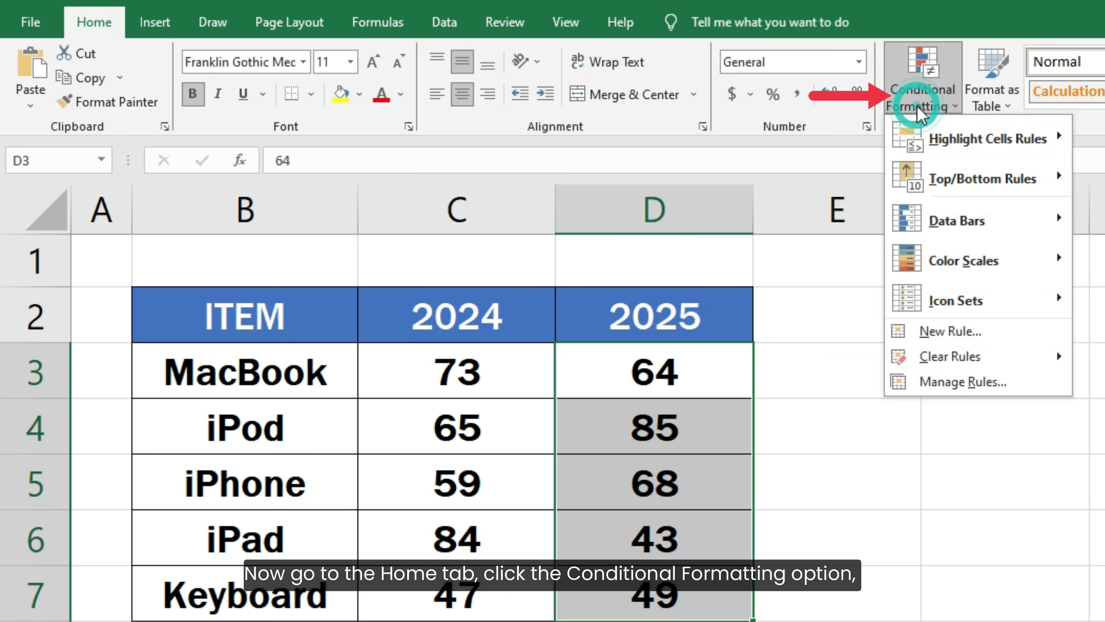
click(960, 332)
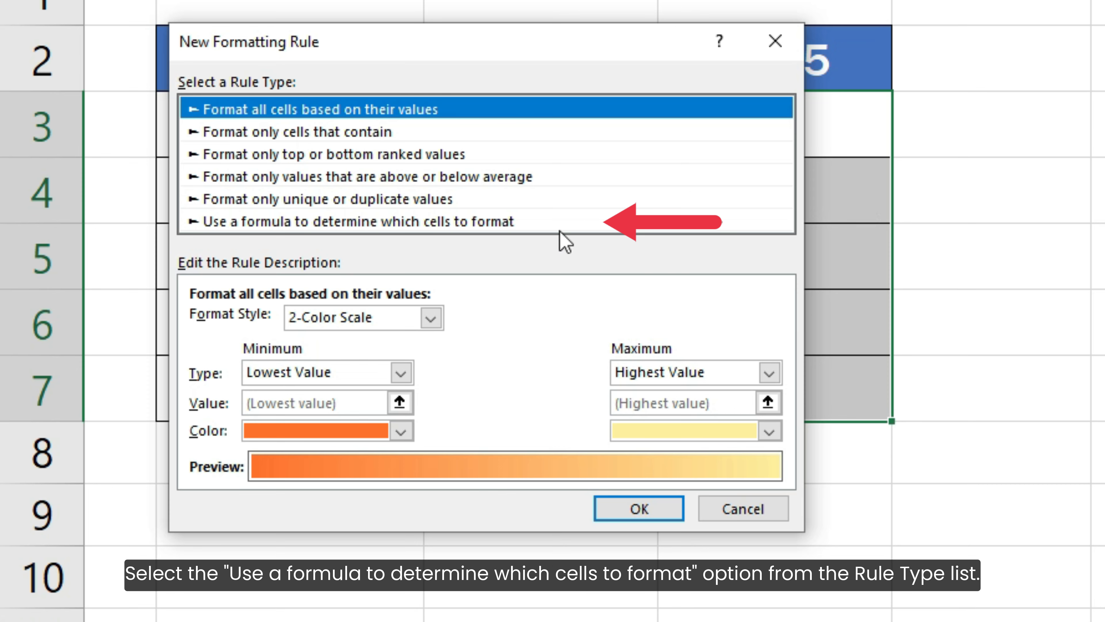
click(502, 223)
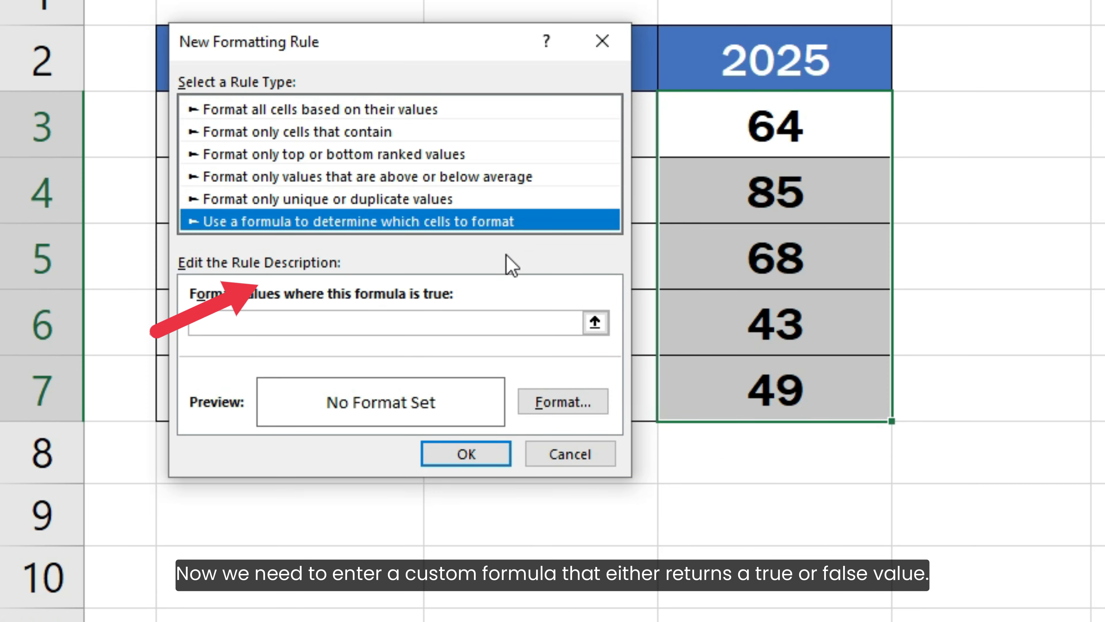
click(508, 320)
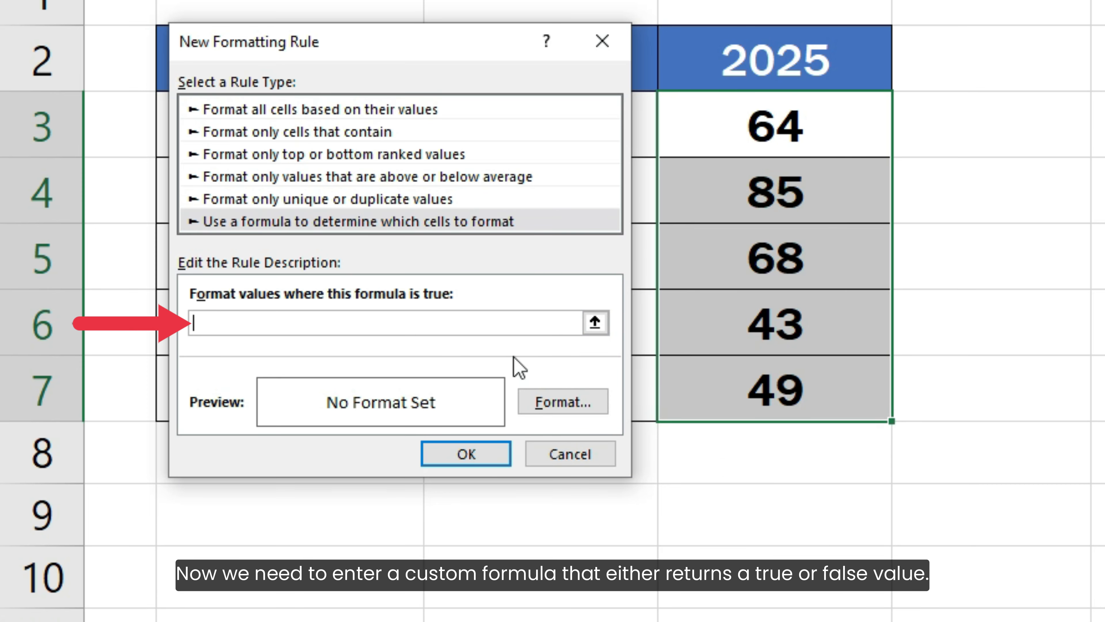
text(= D3)
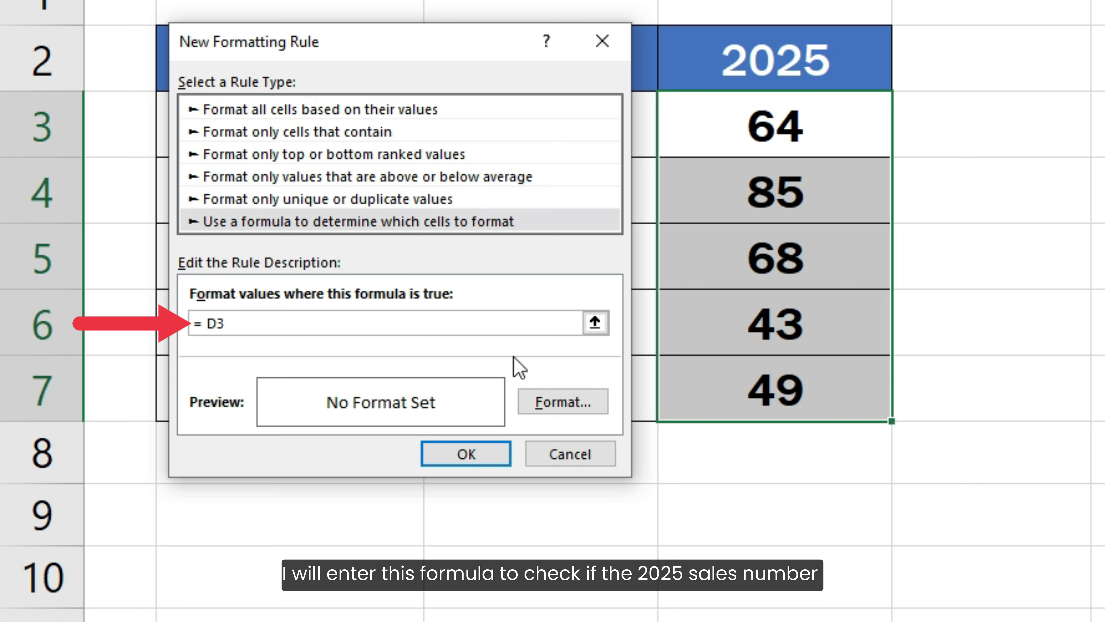
text( >= C3)
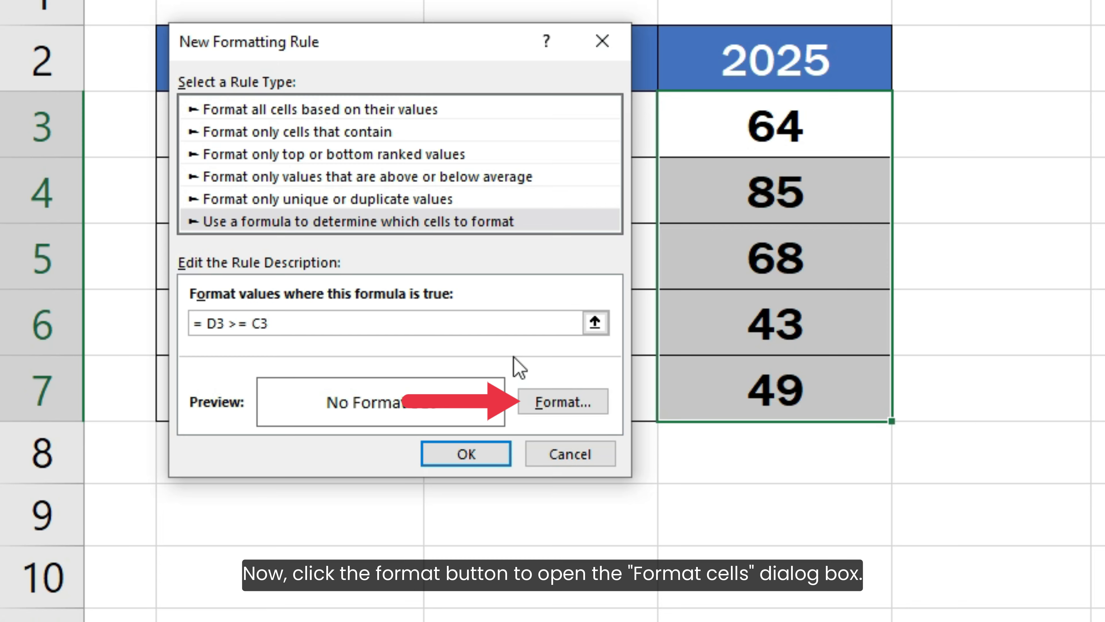
Give the new rule the lightest green background fill and apply it to the 2025 sales cells
click(532, 401)
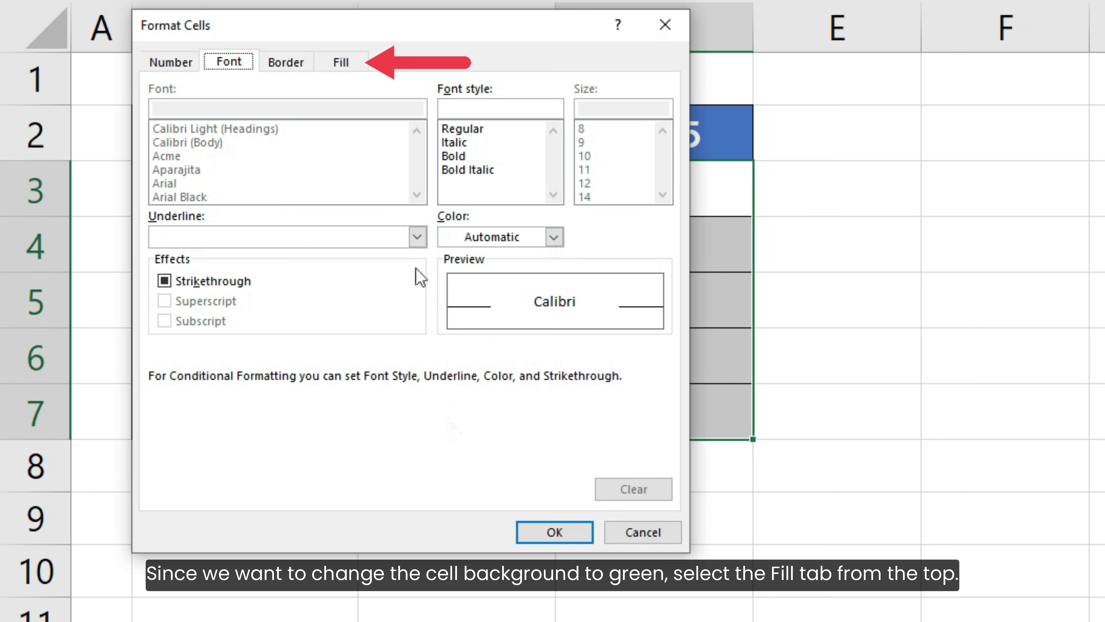
click(341, 64)
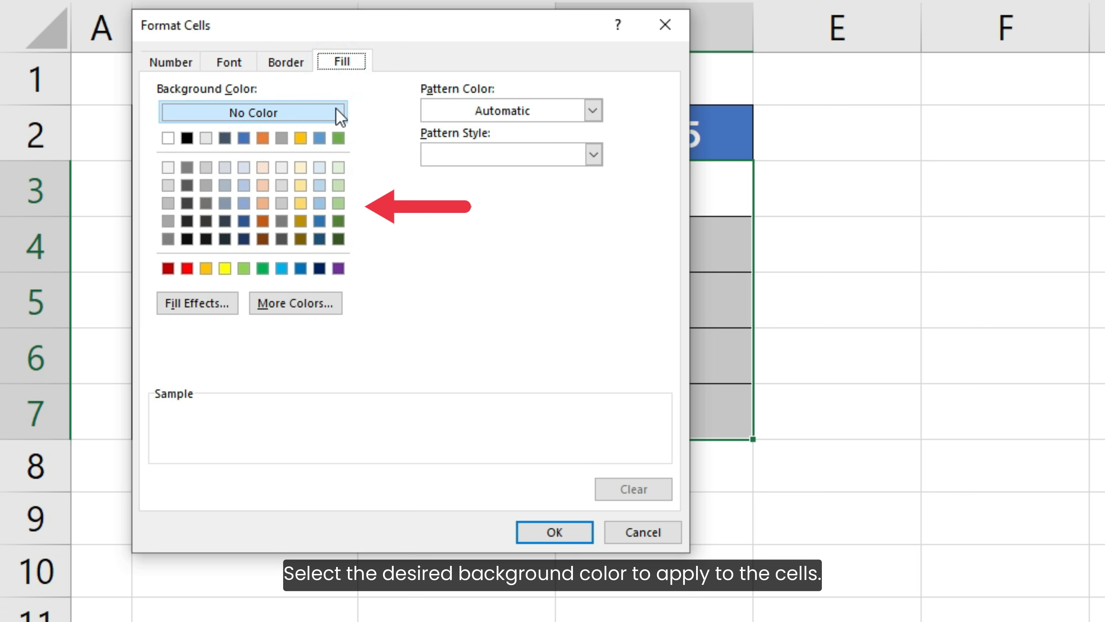
click(339, 167)
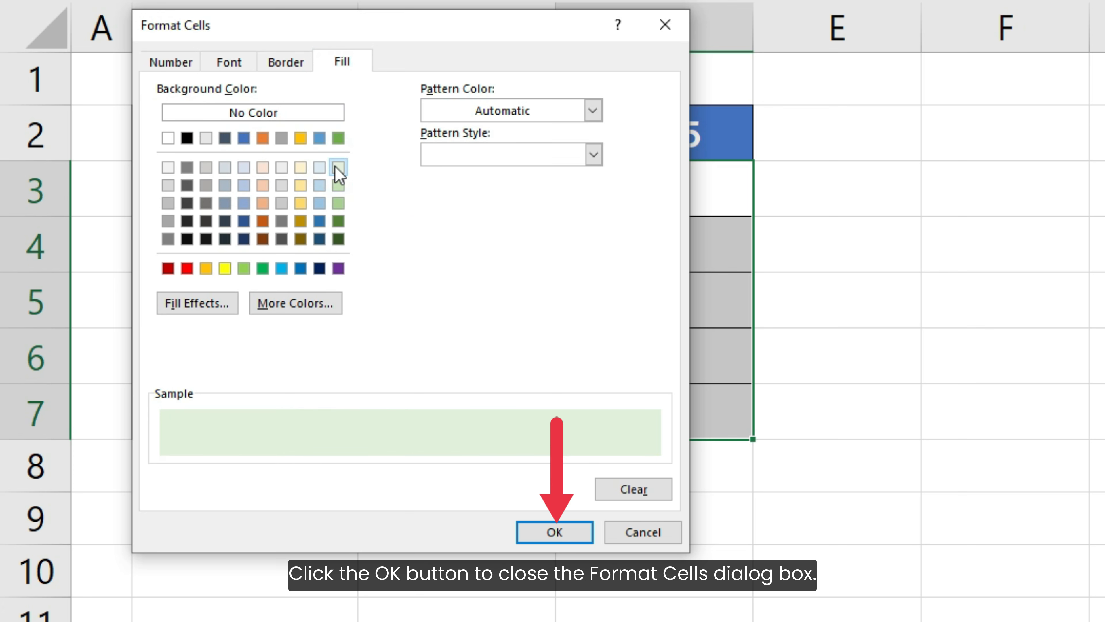
click(527, 532)
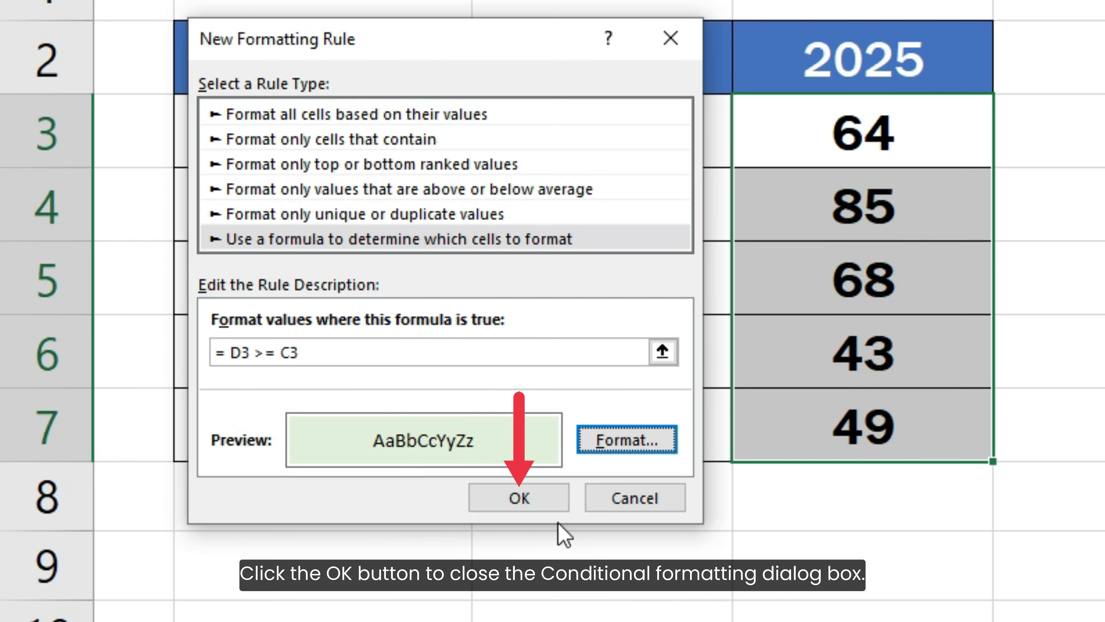
click(544, 506)
click(1027, 430)
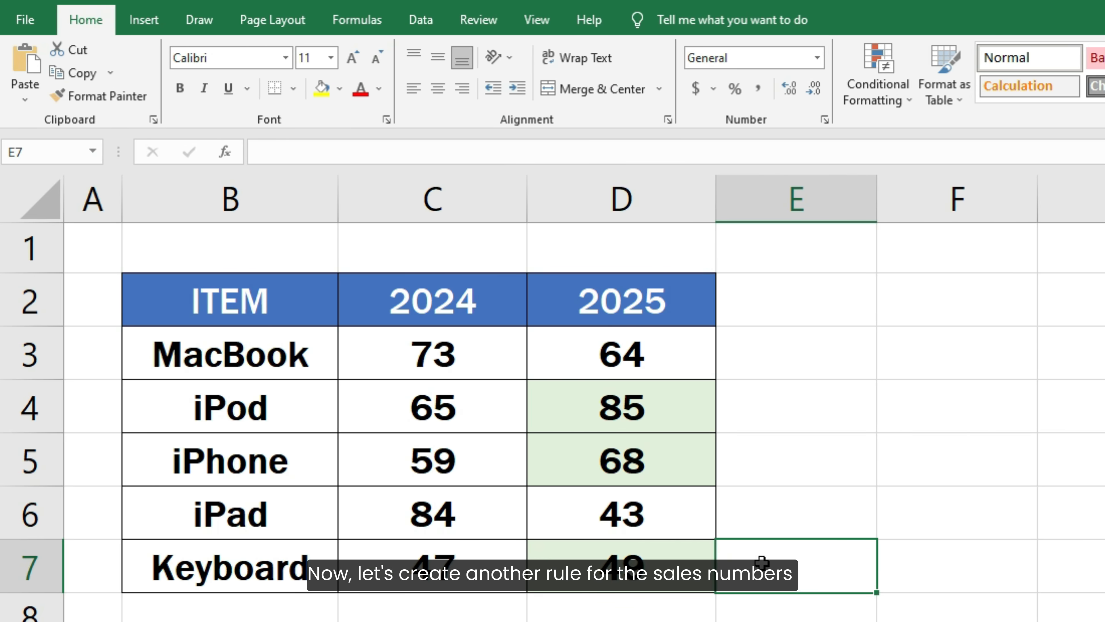
Create a second formula-based conditional formatting rule for D3:D7 using the formula = D3 < C3
drag(686, 350, 681, 566)
click(878, 72)
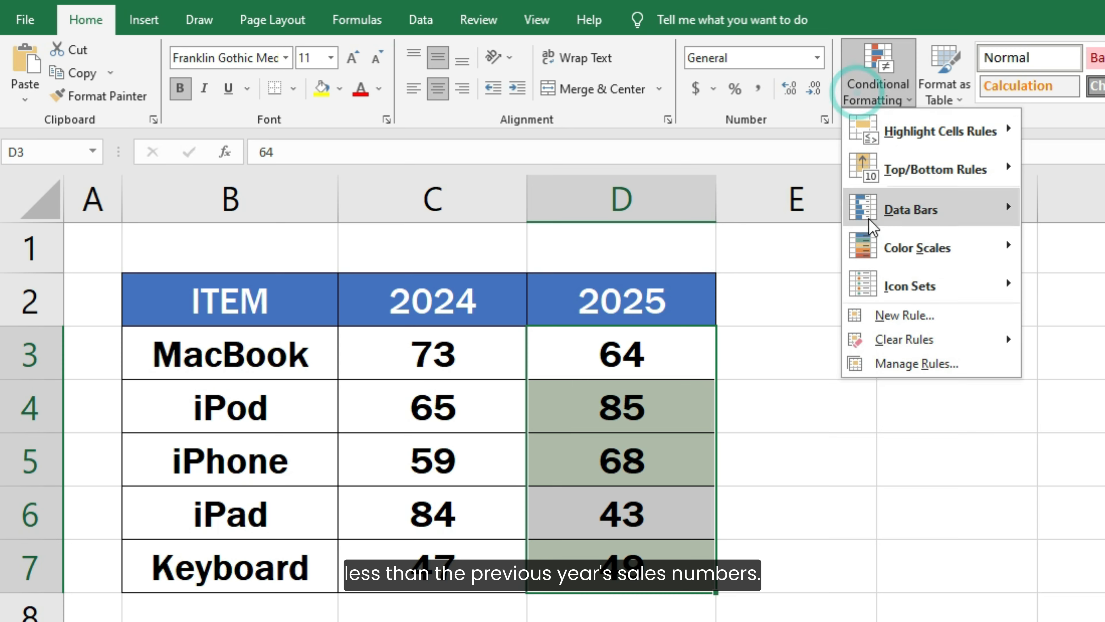
click(870, 323)
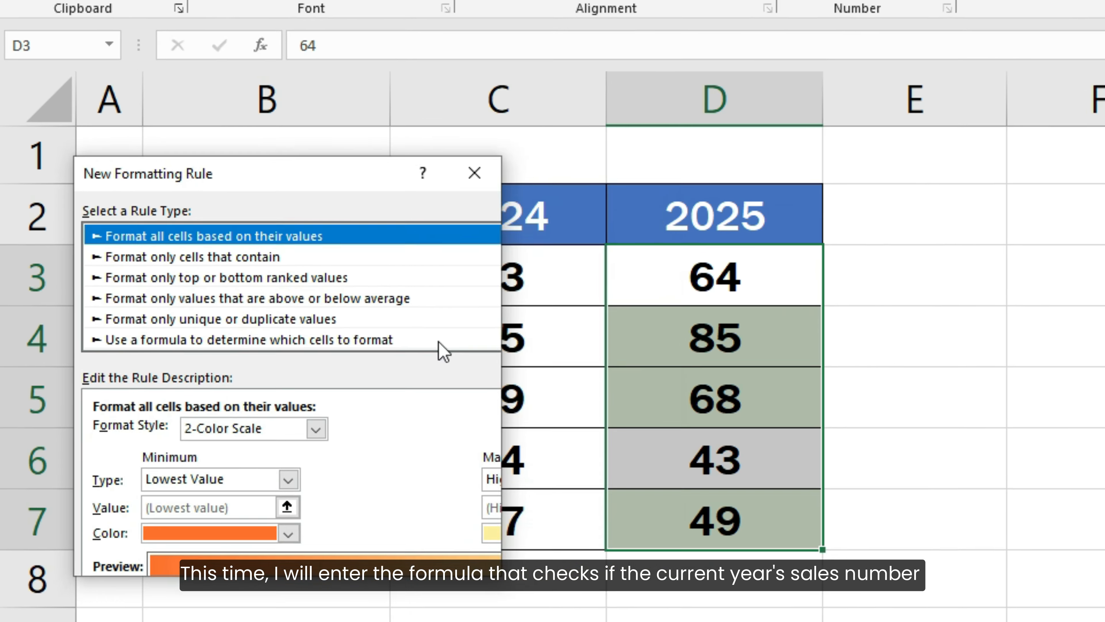
click(483, 410)
click(468, 387)
text(= )
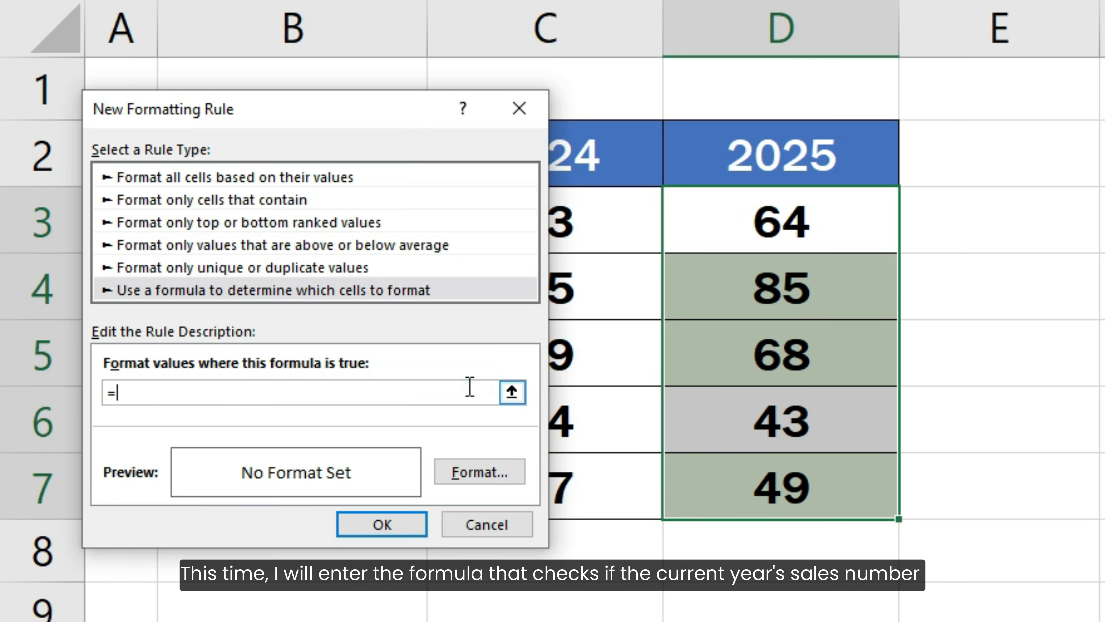
text(D3 < C3)
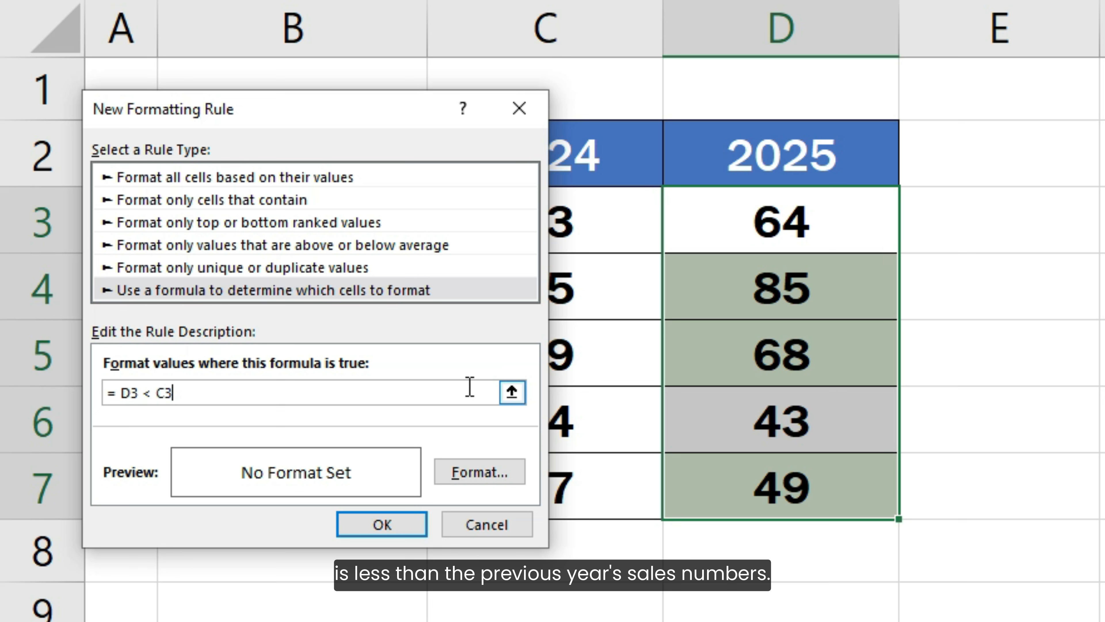
Give the less-than rule the lightest orange background fill and apply it to the 2025 sales cells
click(470, 479)
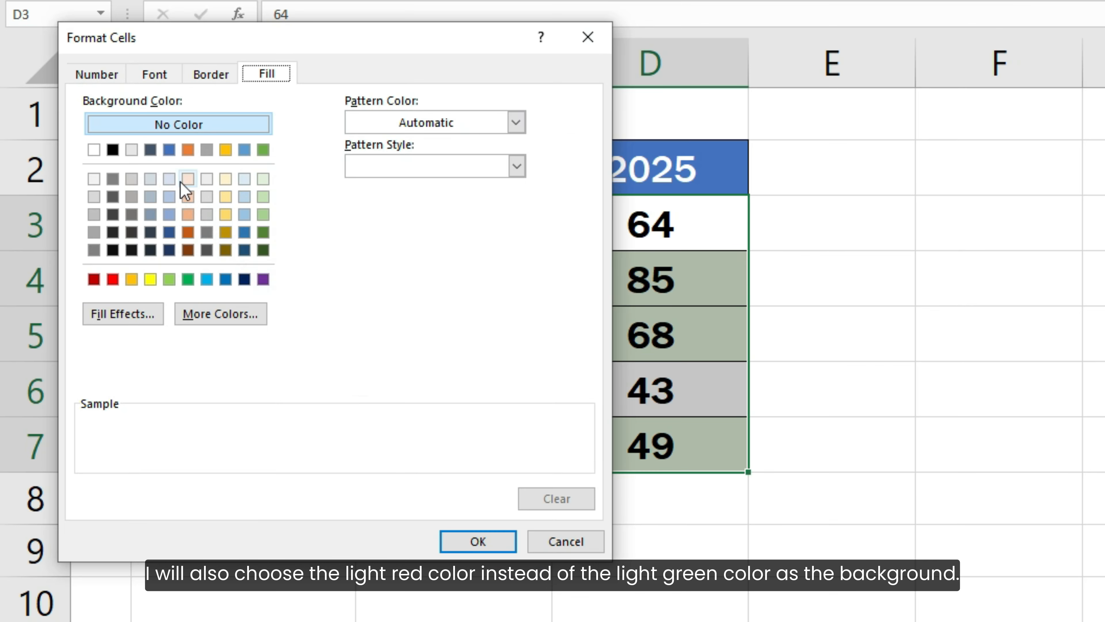
click(180, 181)
click(446, 542)
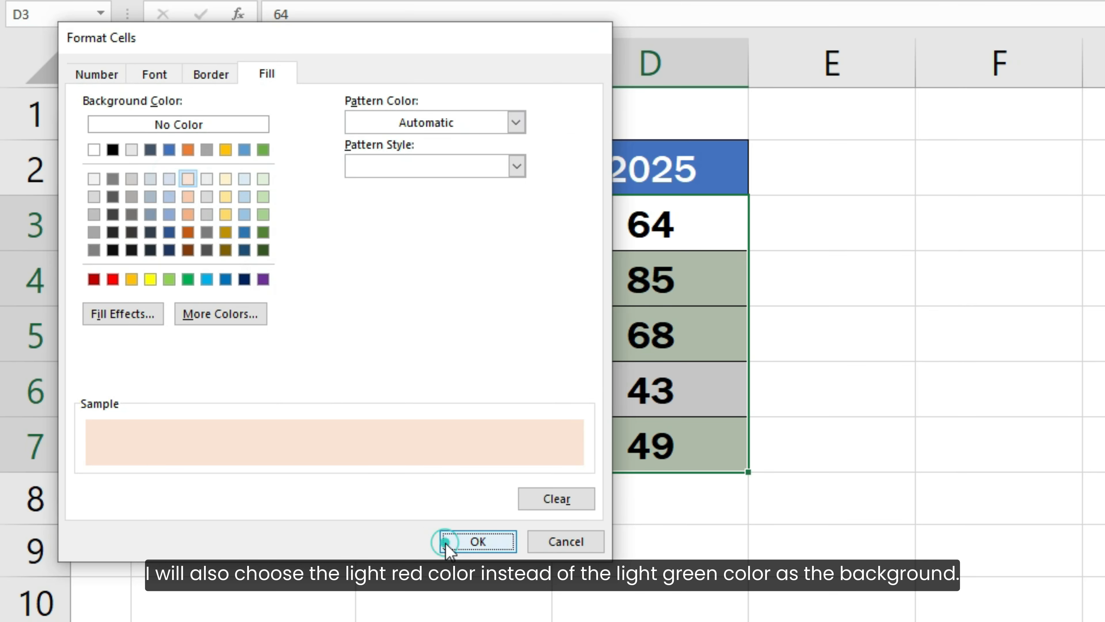
click(334, 476)
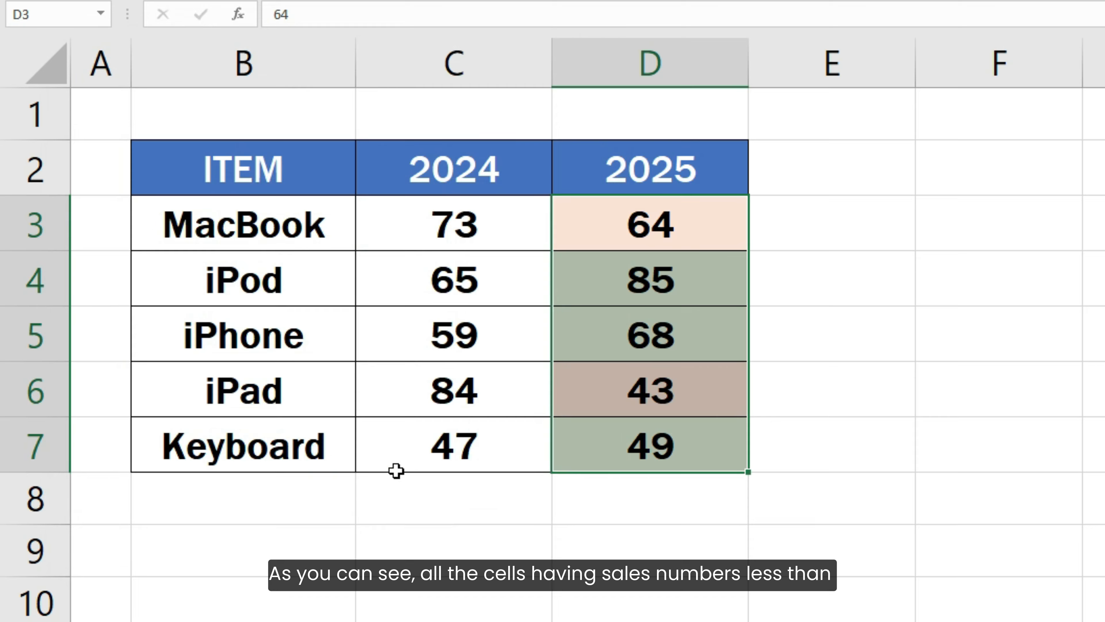
click(790, 443)
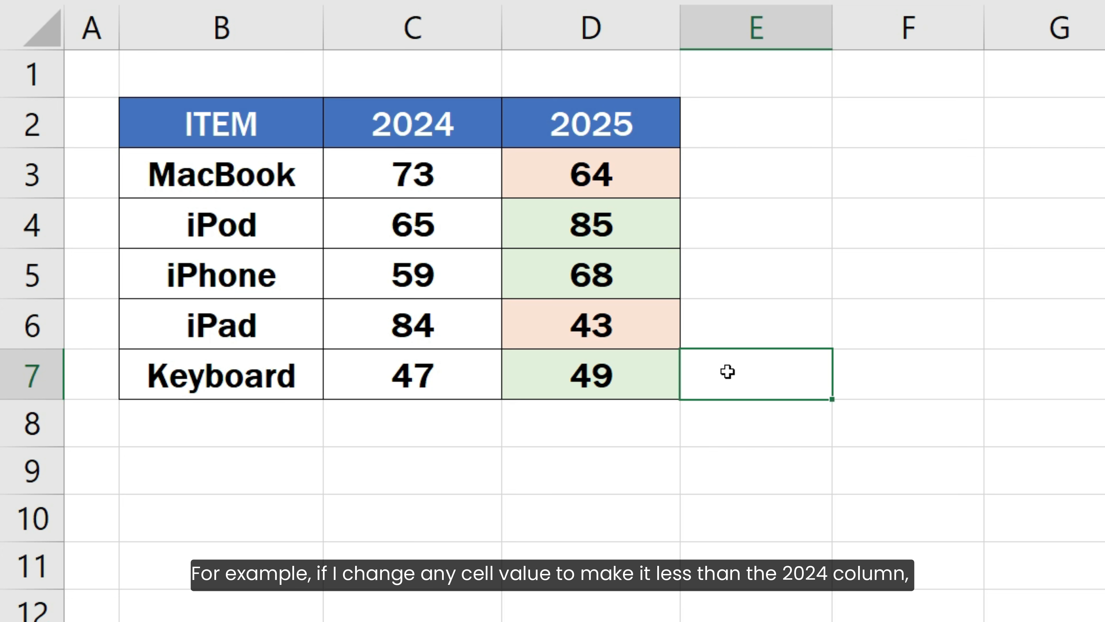
Change the 2025 sales numbers to 60 for iPod and 90 for iPad to test the highlighting rules
click(638, 223)
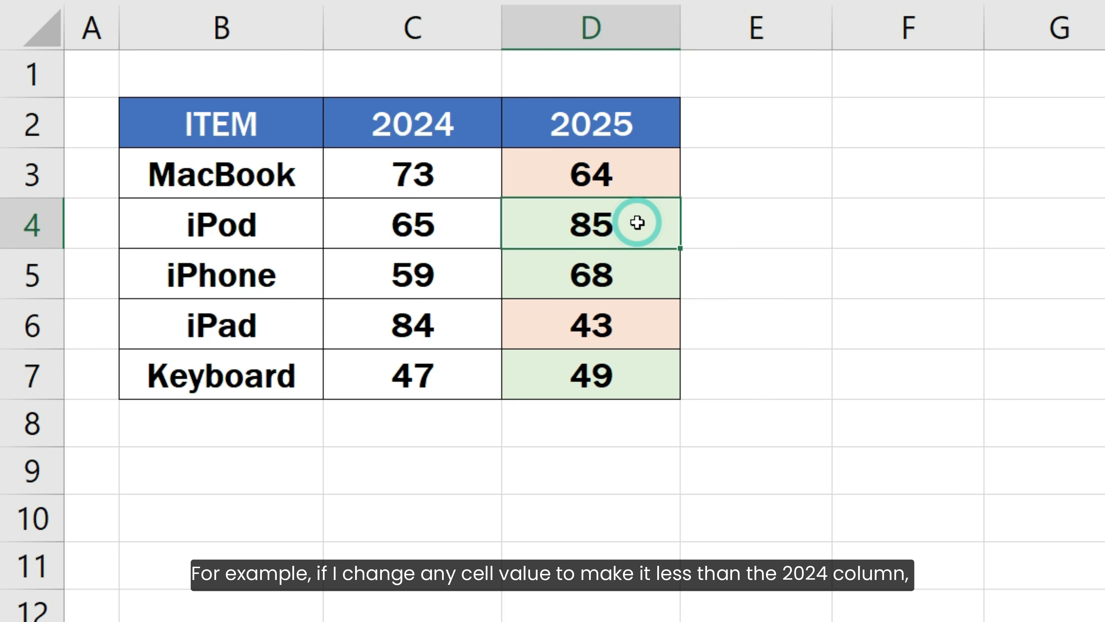
text(60)
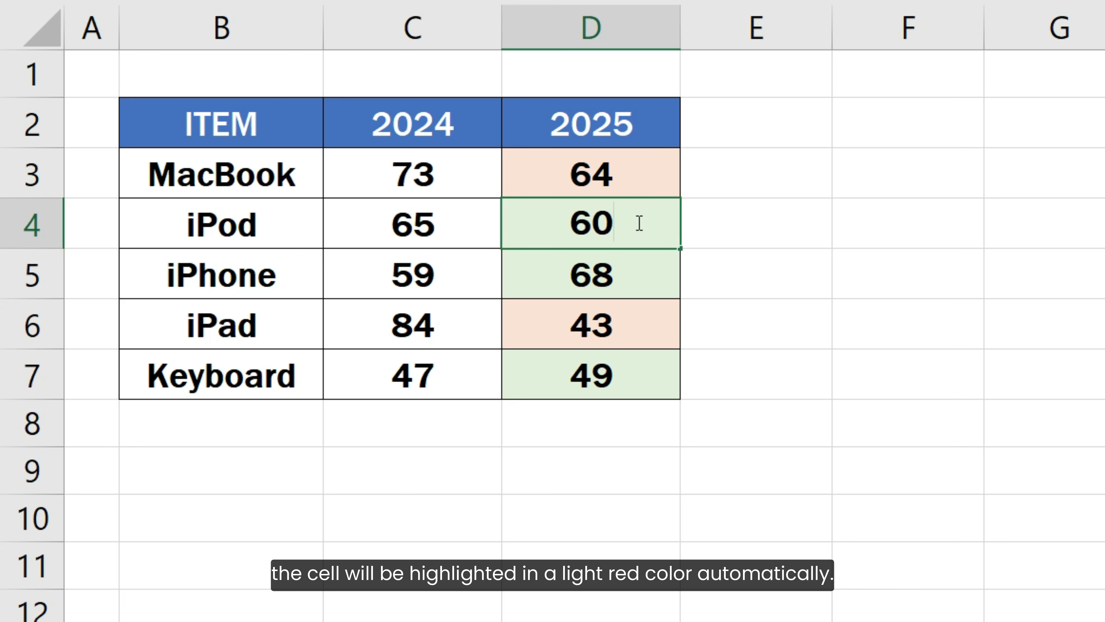
key(Return)
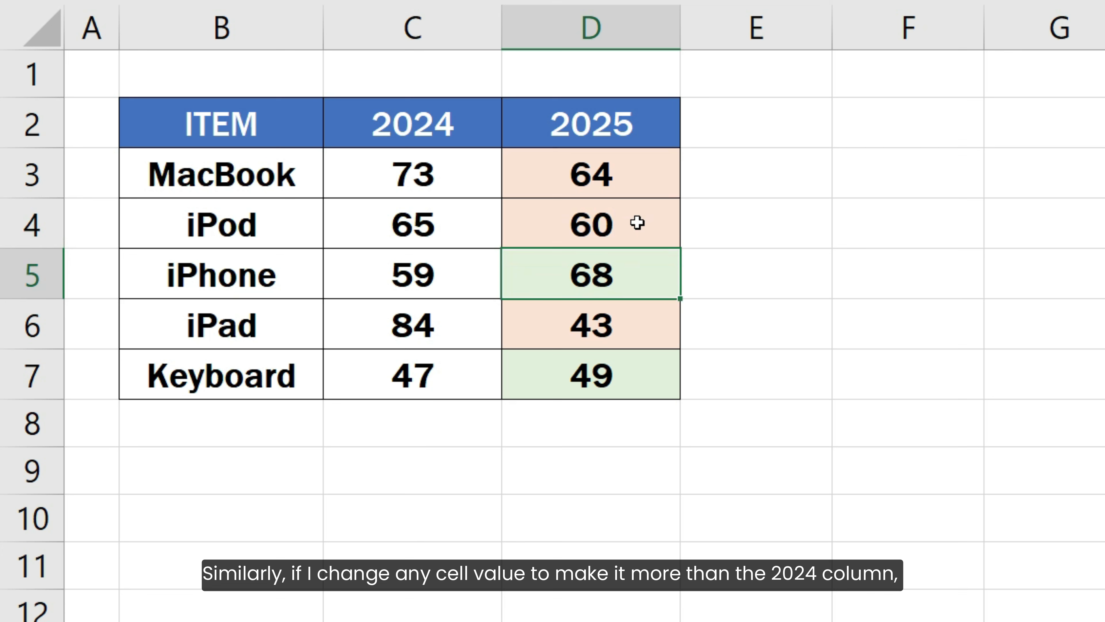
click(631, 329)
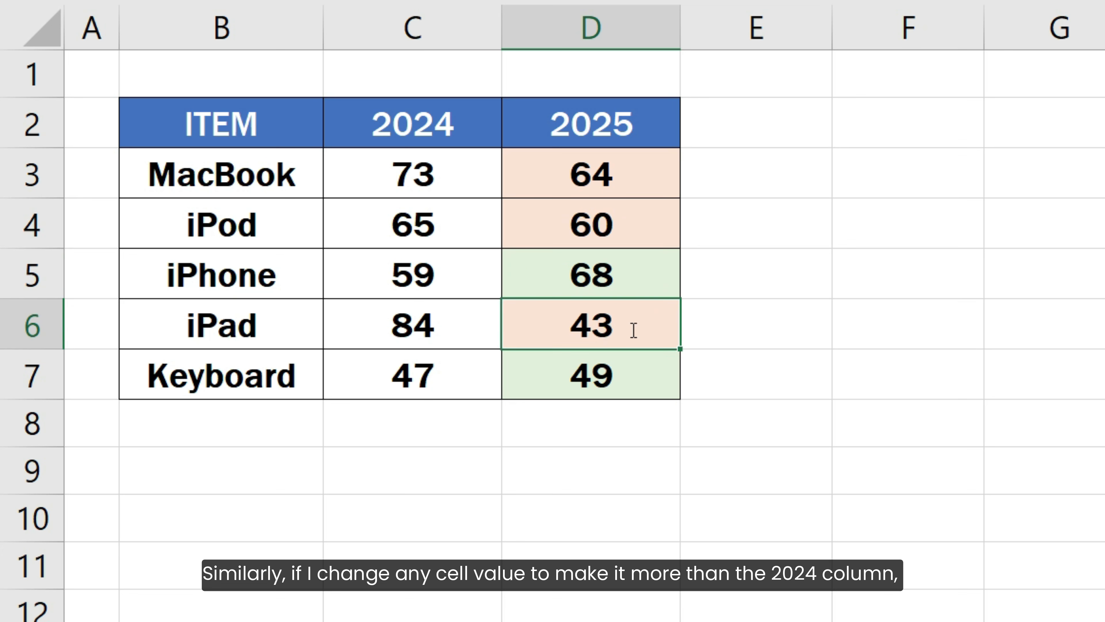
text(90)
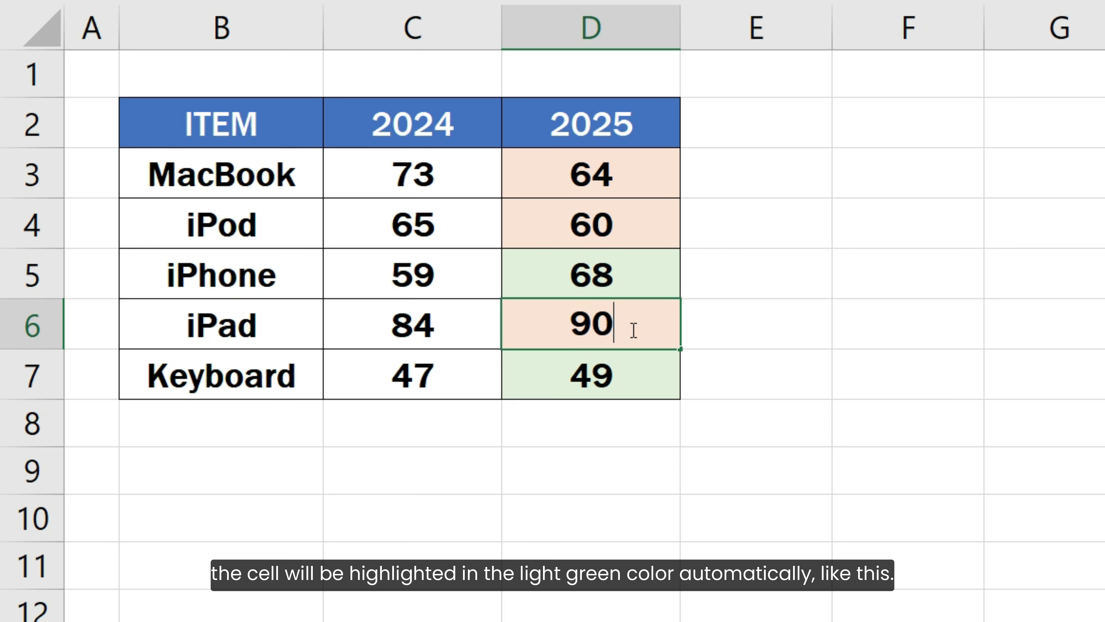
key(Return)
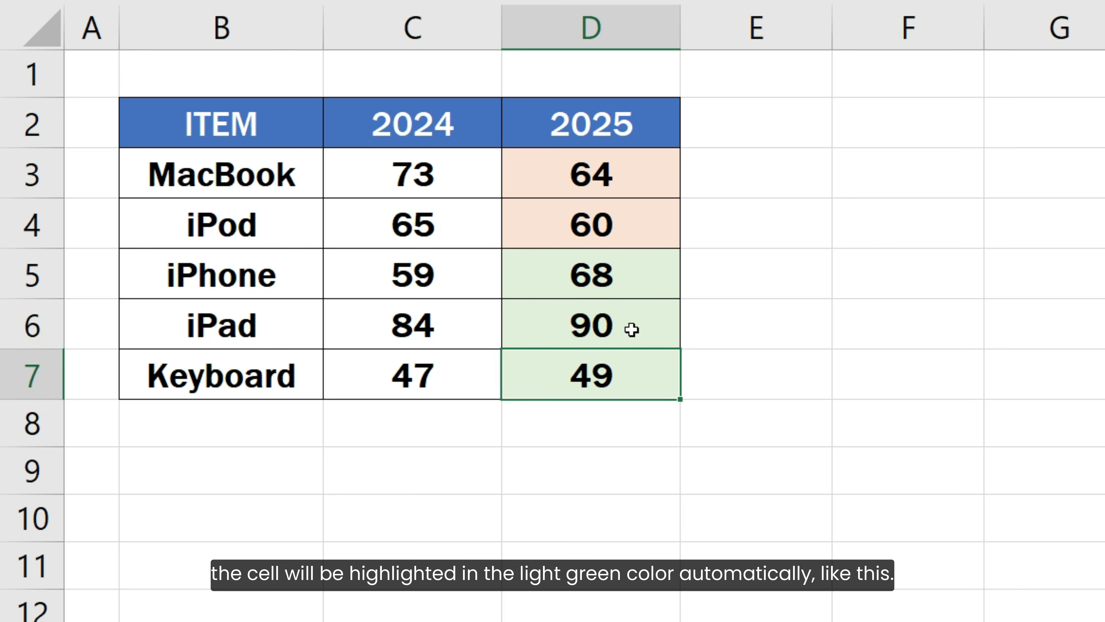
click(742, 373)
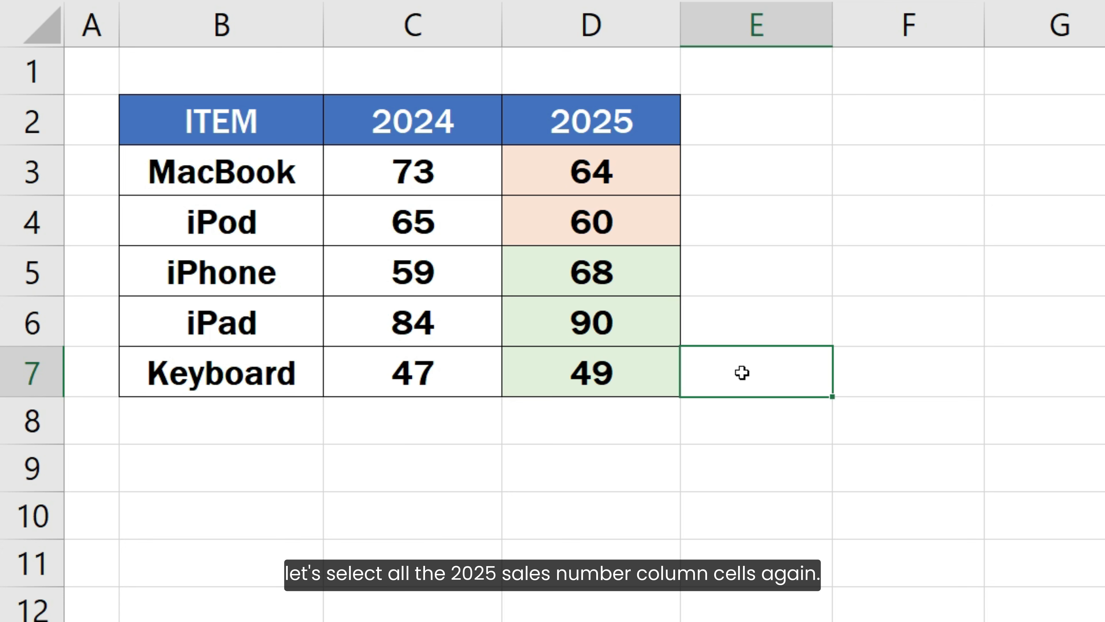
Clear the conditional formatting rules from only the 2025 sales cells D3:D7
drag(631, 175, 638, 362)
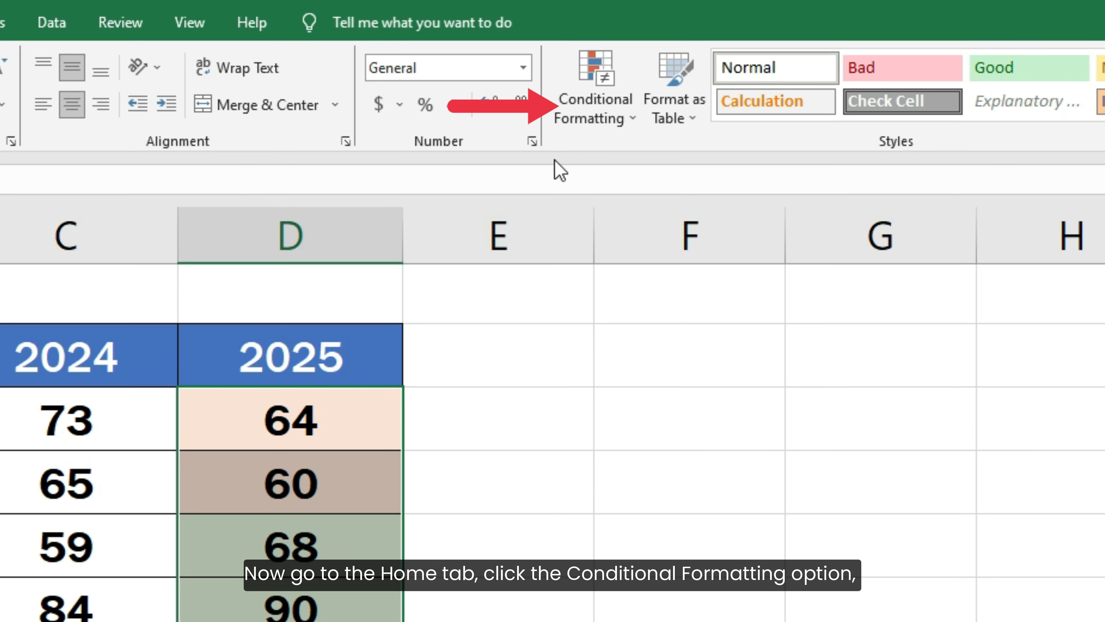
click(594, 107)
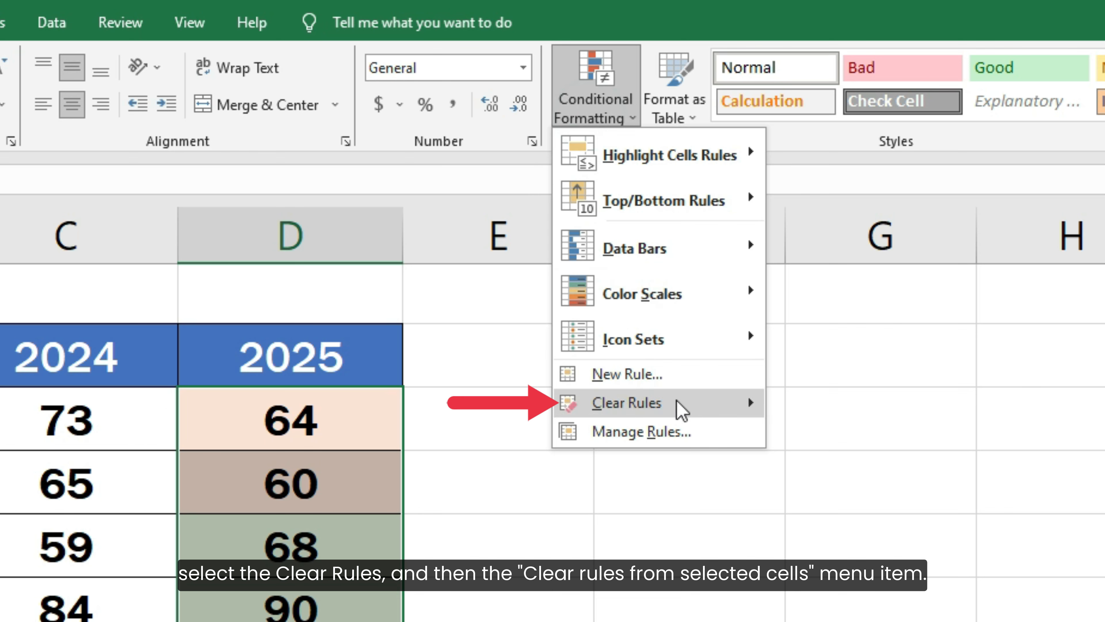
mouse_move(677, 403)
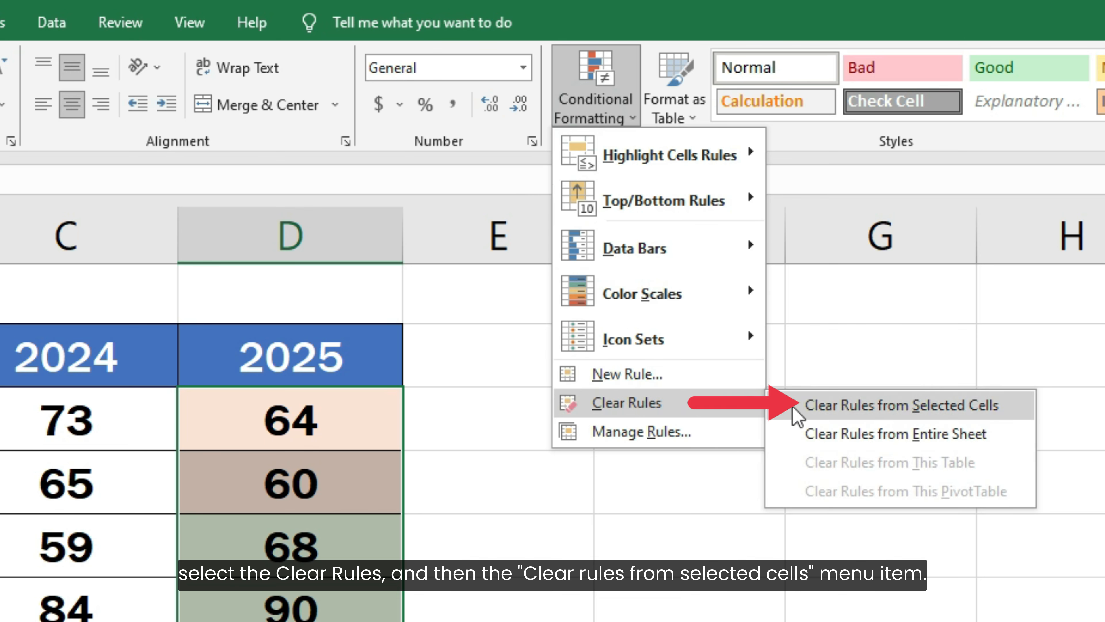
click(797, 416)
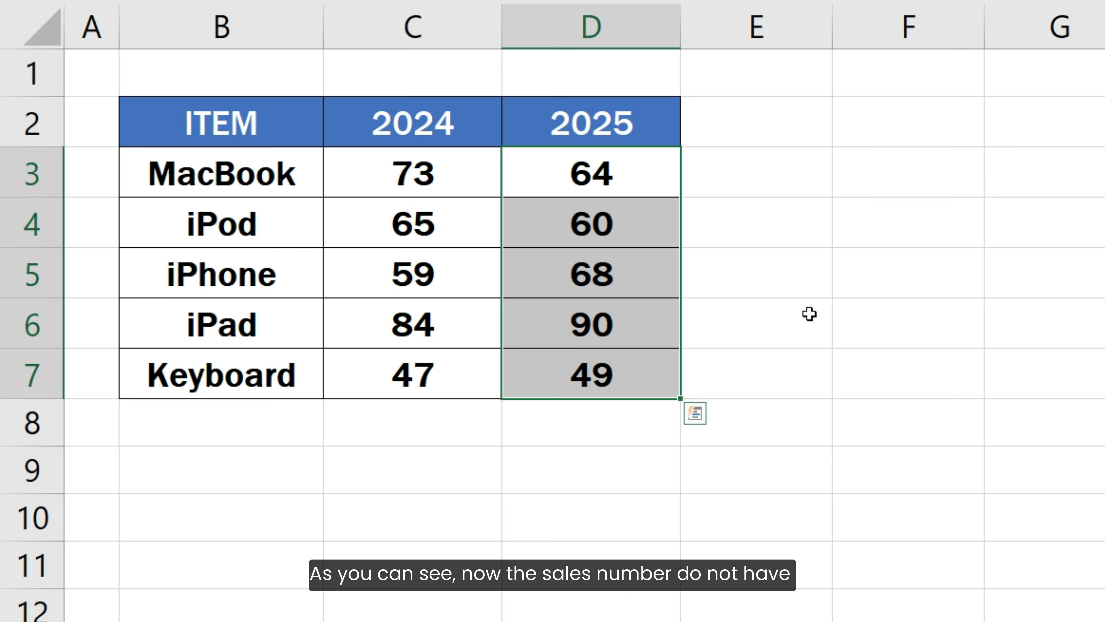
click(773, 377)
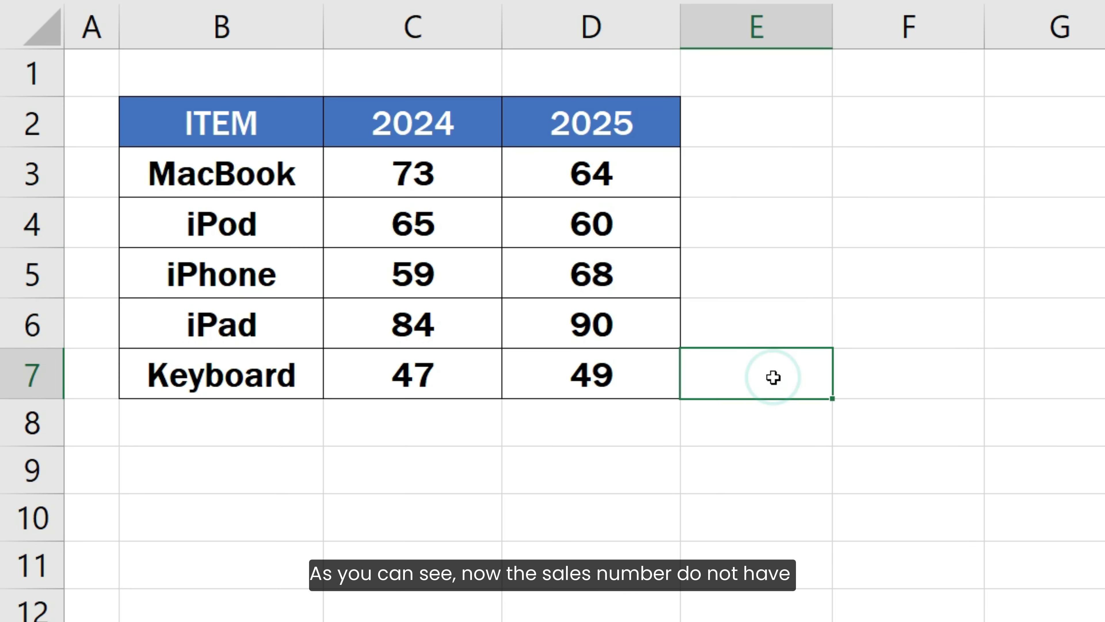